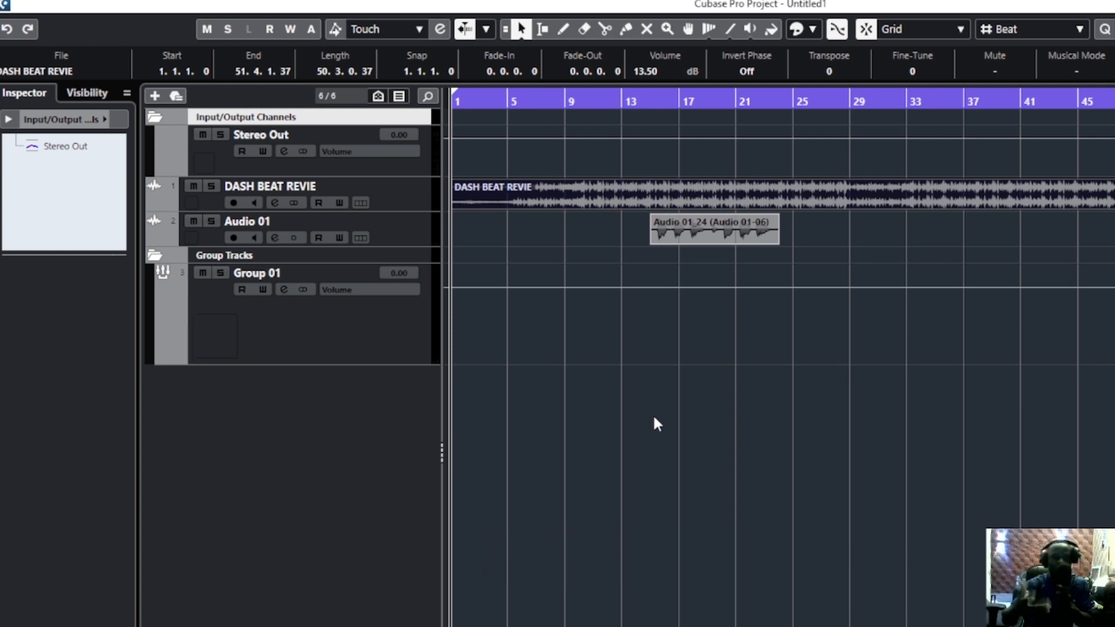
# Collapse the basic track settings section in the Inspector for DASH BEAT REVIE and select the Audio 01 track
pyautogui.click(395, 204)
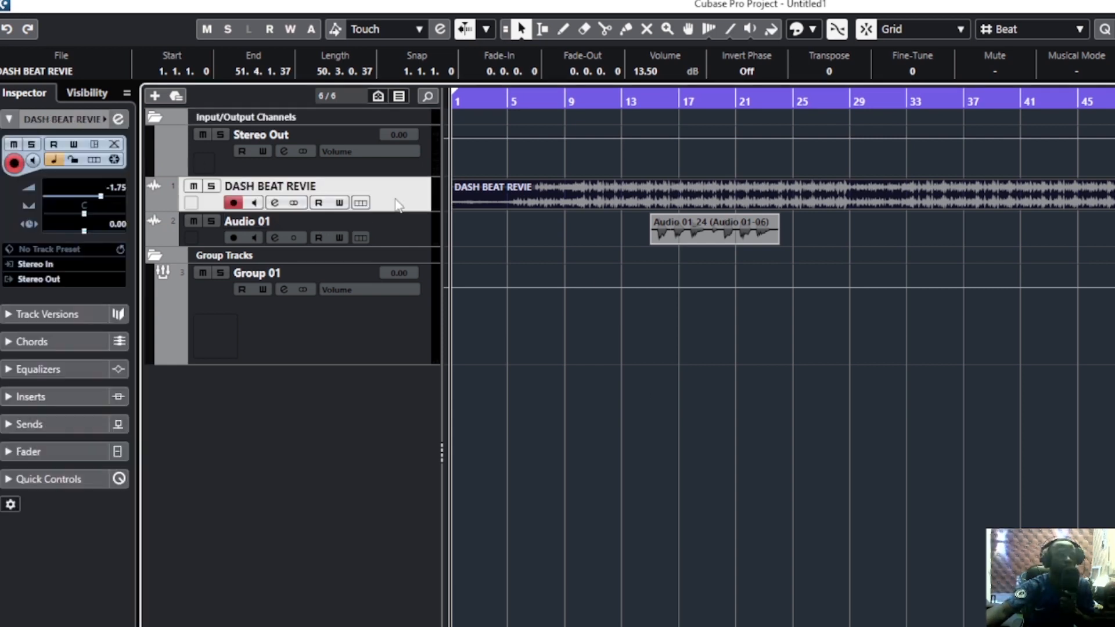
pyautogui.click(84, 125)
pyautogui.click(401, 240)
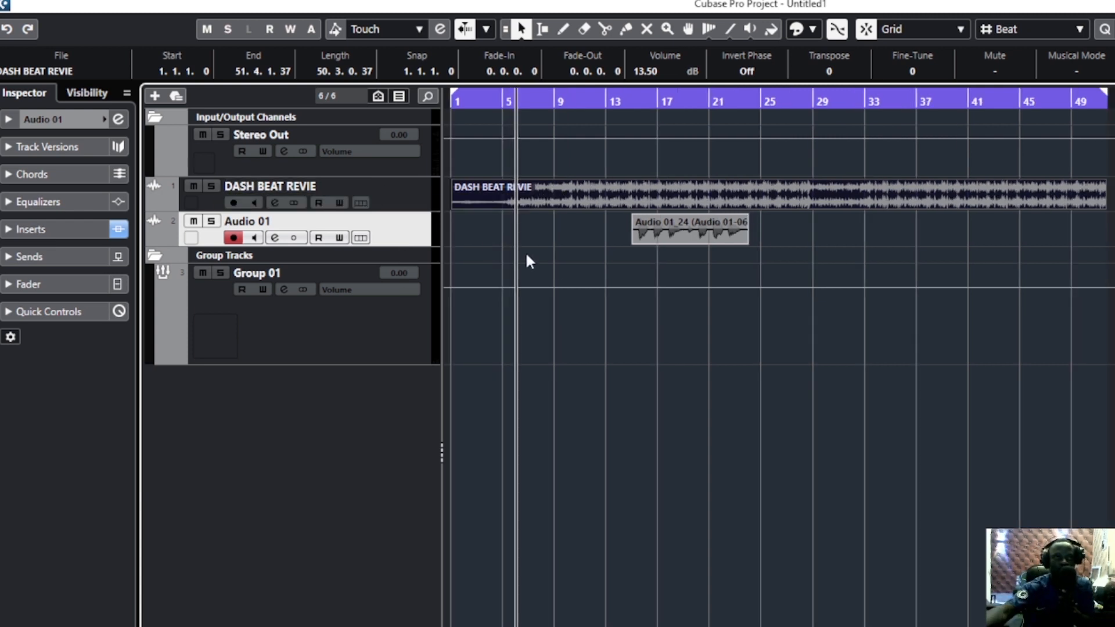
# Mute the audio event on the Audio 01 track with the Mute tool and unmute it during playback
pyautogui.rightClick(576, 247)
pyautogui.click(704, 247)
pyautogui.click(695, 234)
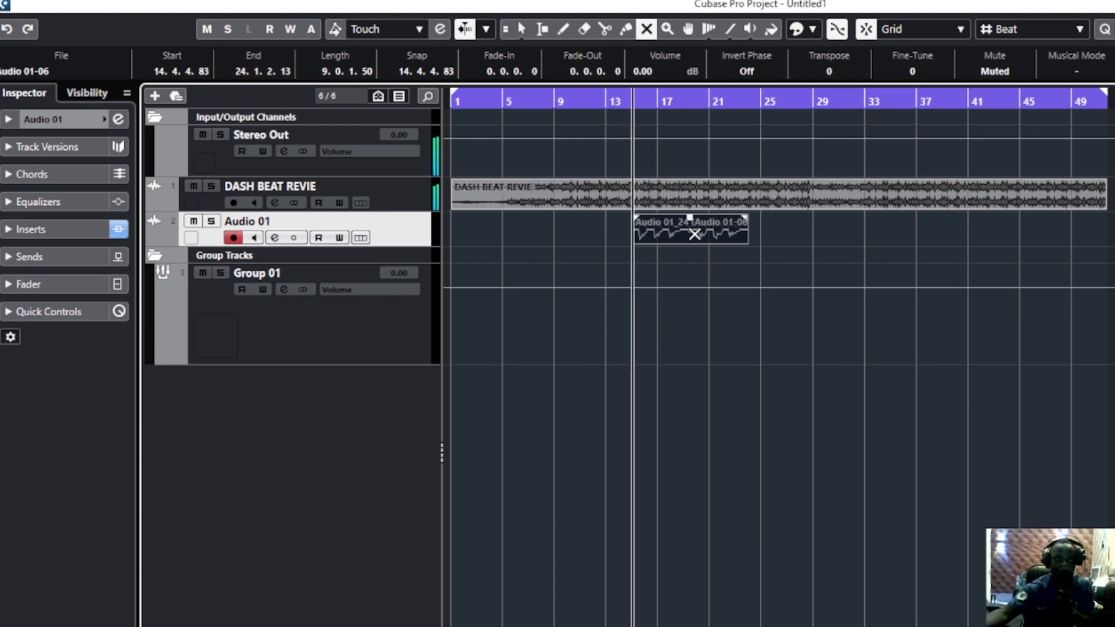
pyautogui.click(695, 234)
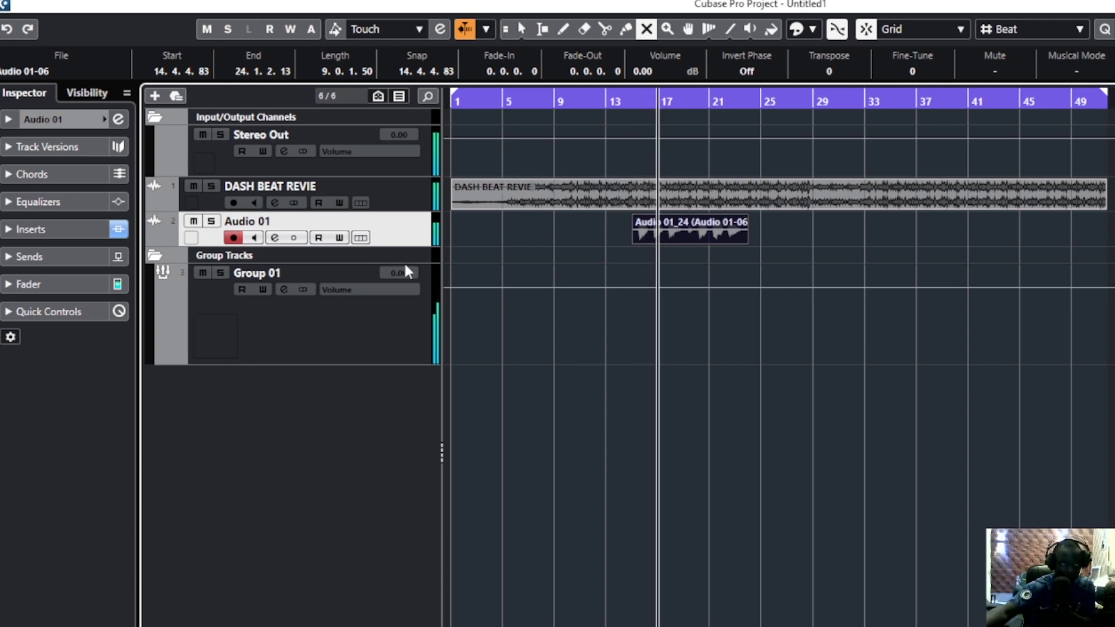
# Show the volume automation lanes of both audio tracks and lower the DASH BEAT REVIE volume to -3.35
pyautogui.click(155, 237)
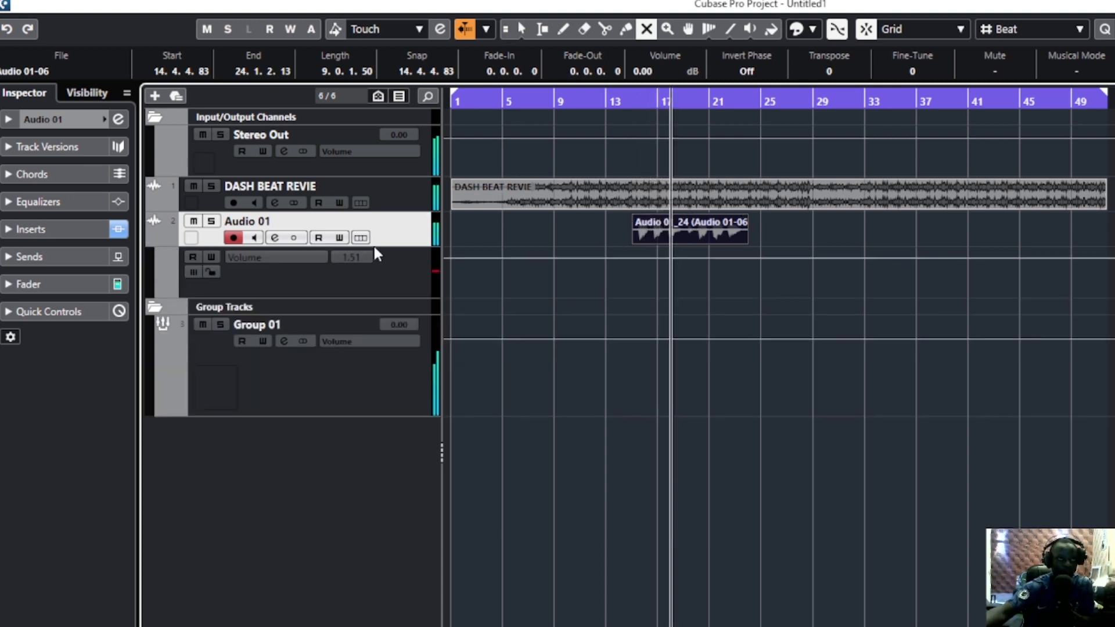
pyautogui.click(153, 203)
pyautogui.click(372, 227)
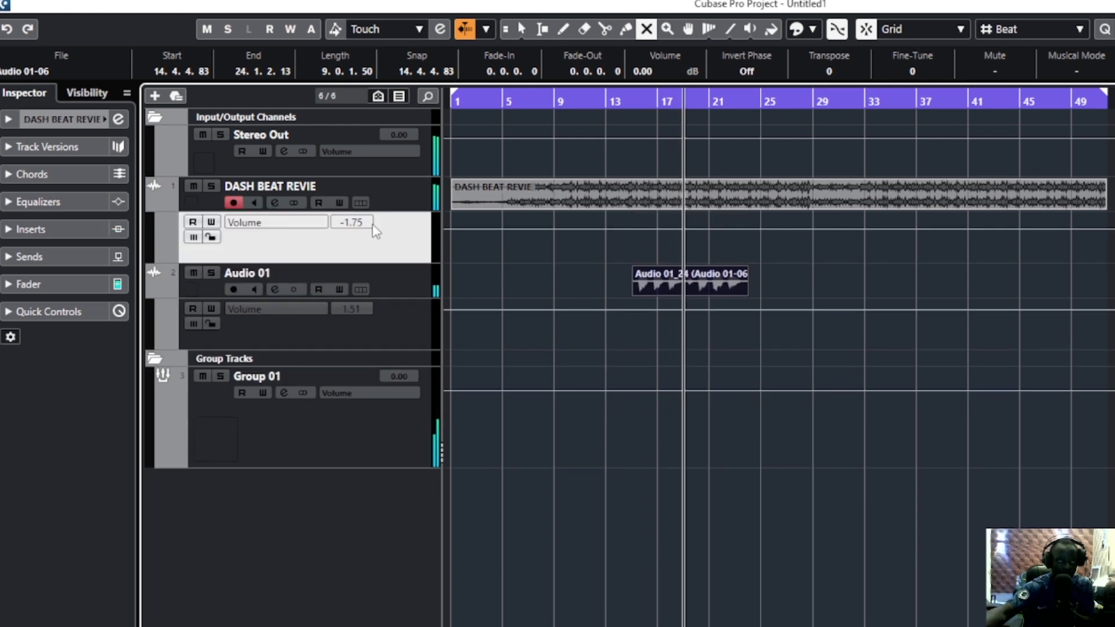
pyautogui.scroll(-4, 363, 226)
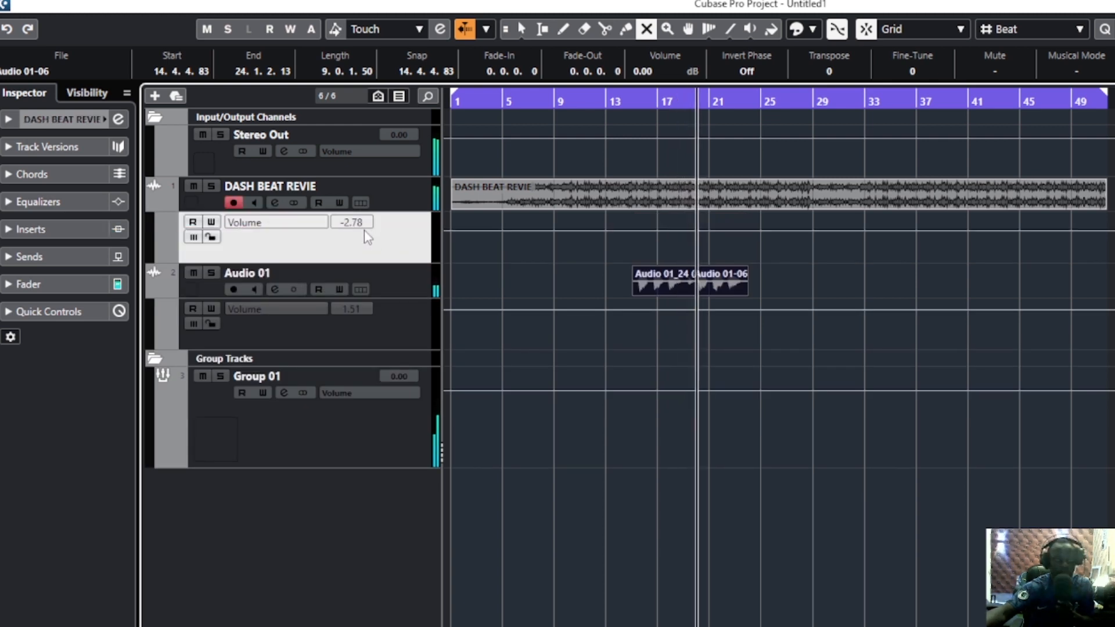
pyautogui.scroll(-2, 361, 227)
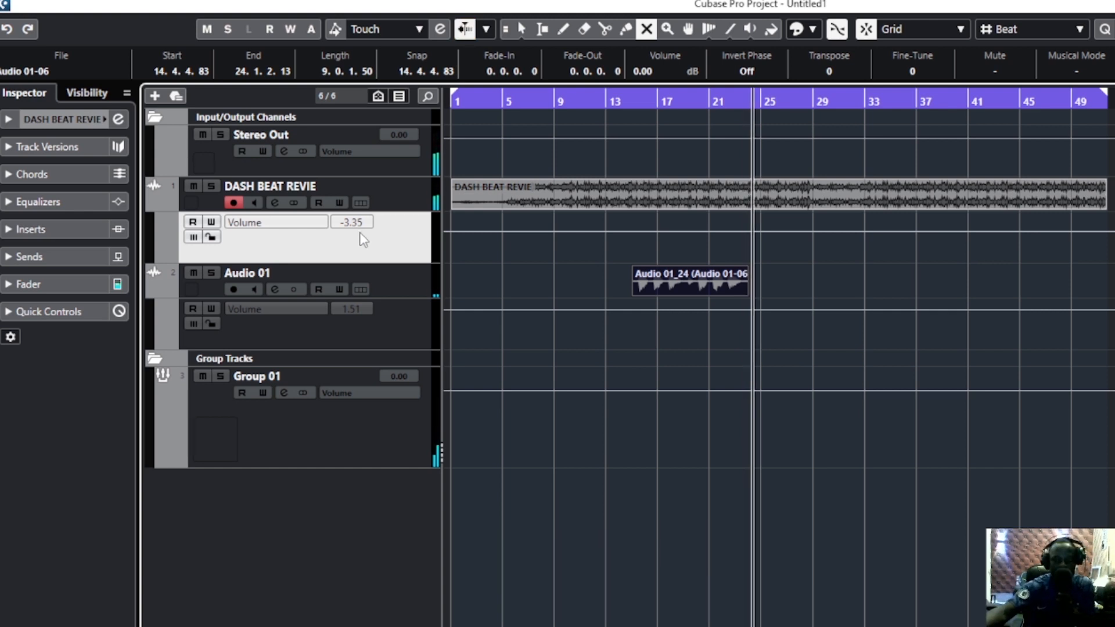
# Show the floating Transport panel and place it below the tracks, clear of the arrangement
pyautogui.press('F2')
pyautogui.moveTo(112, 574); pyautogui.dragTo(94, 529)
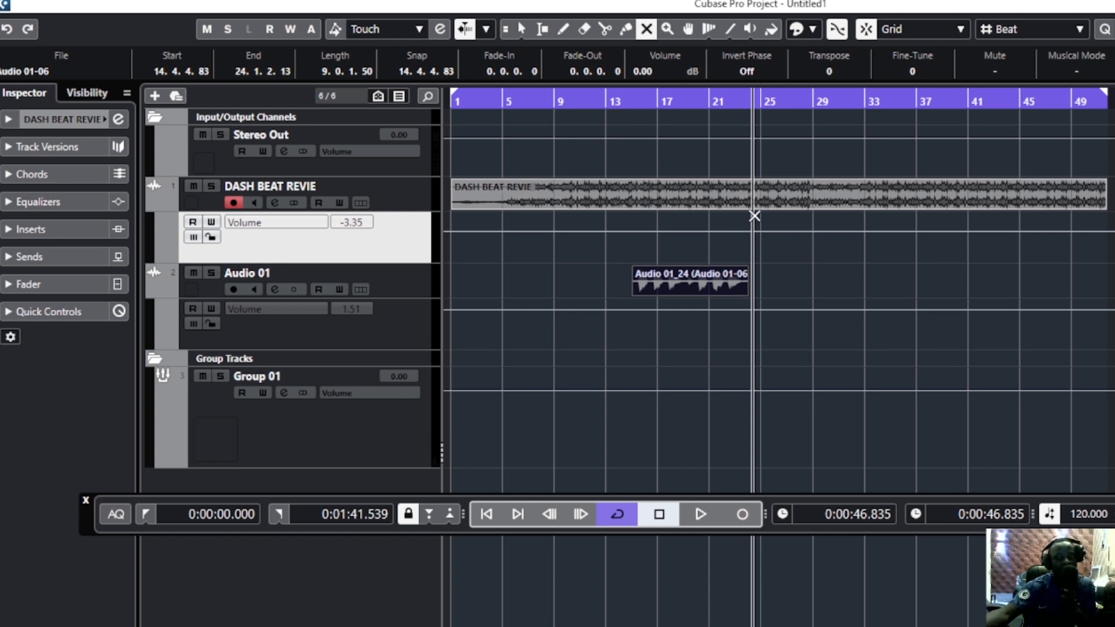
pyautogui.moveTo(96, 514); pyautogui.dragTo(36, 501)
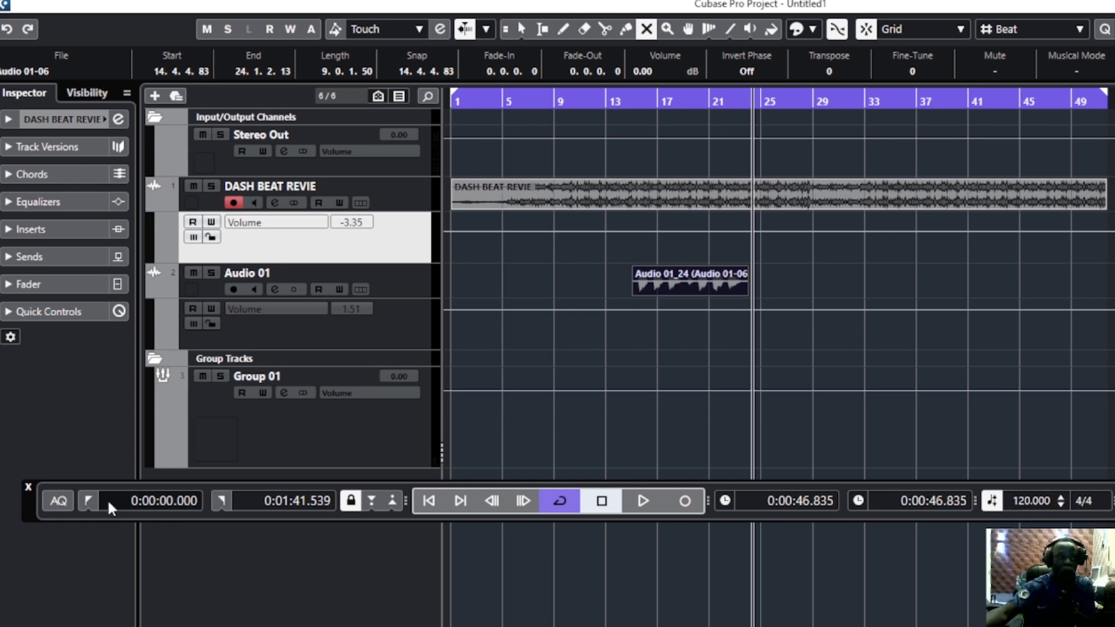
pyautogui.moveTo(30, 497); pyautogui.dragTo(42, 603)
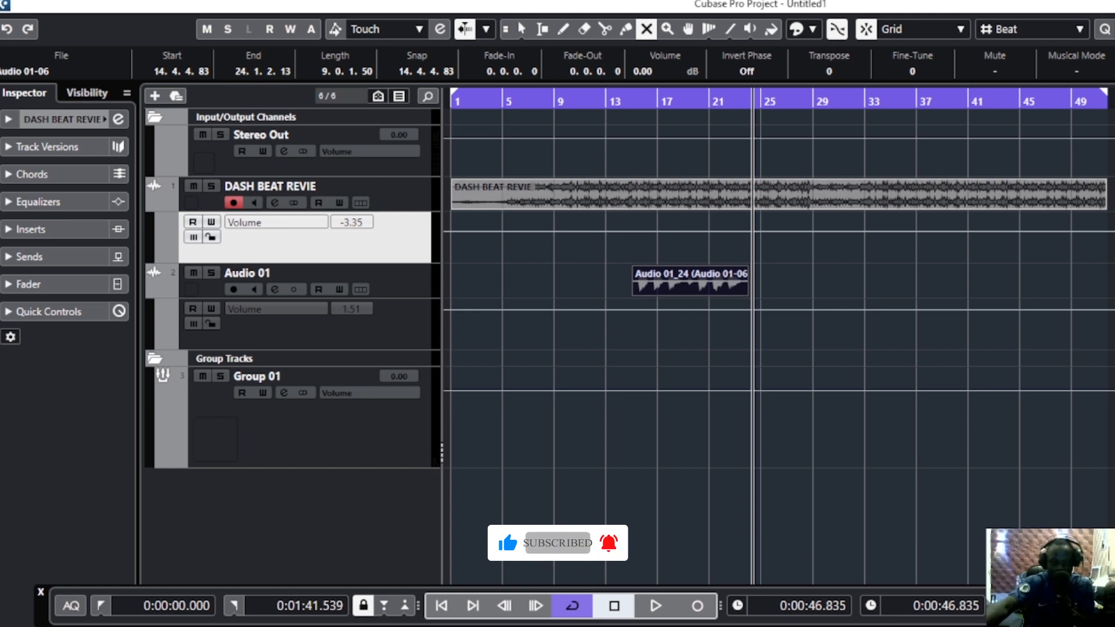
# Return to the Object Selection tool and hide the automation lane of DASH BEAT REVIE, leaving that track selected
pyautogui.click(522, 29)
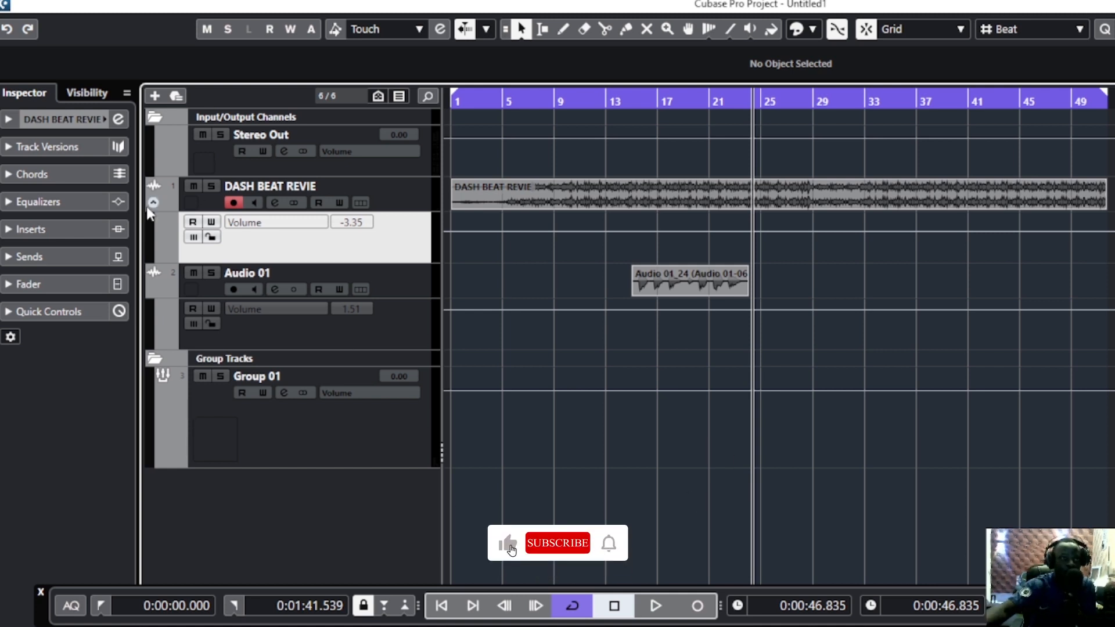
pyautogui.click(153, 203)
pyautogui.click(343, 227)
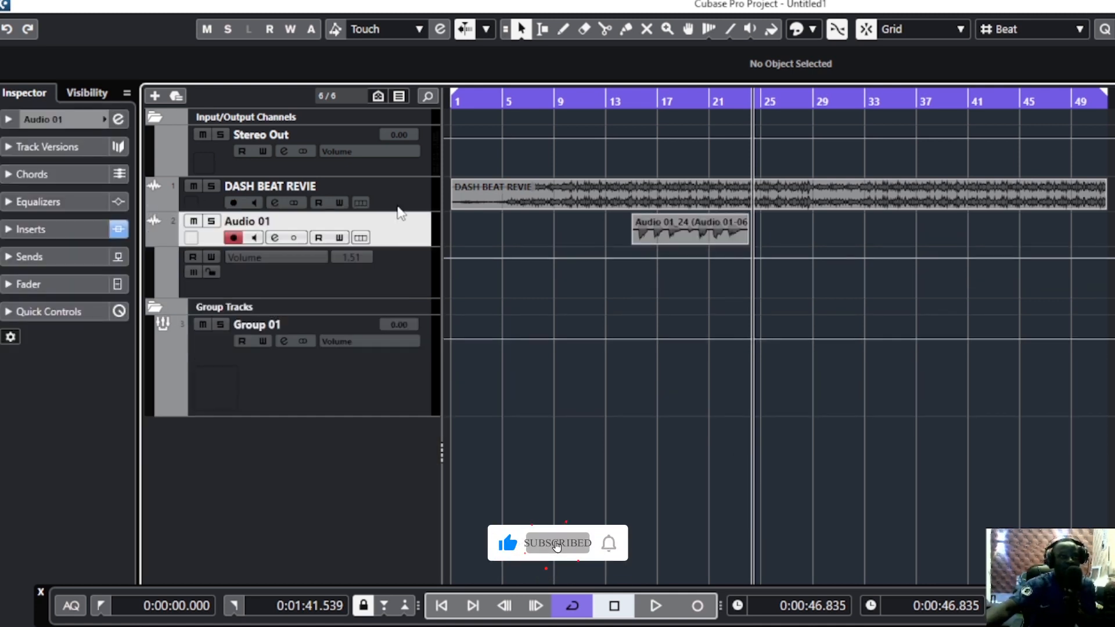
pyautogui.press('Up')
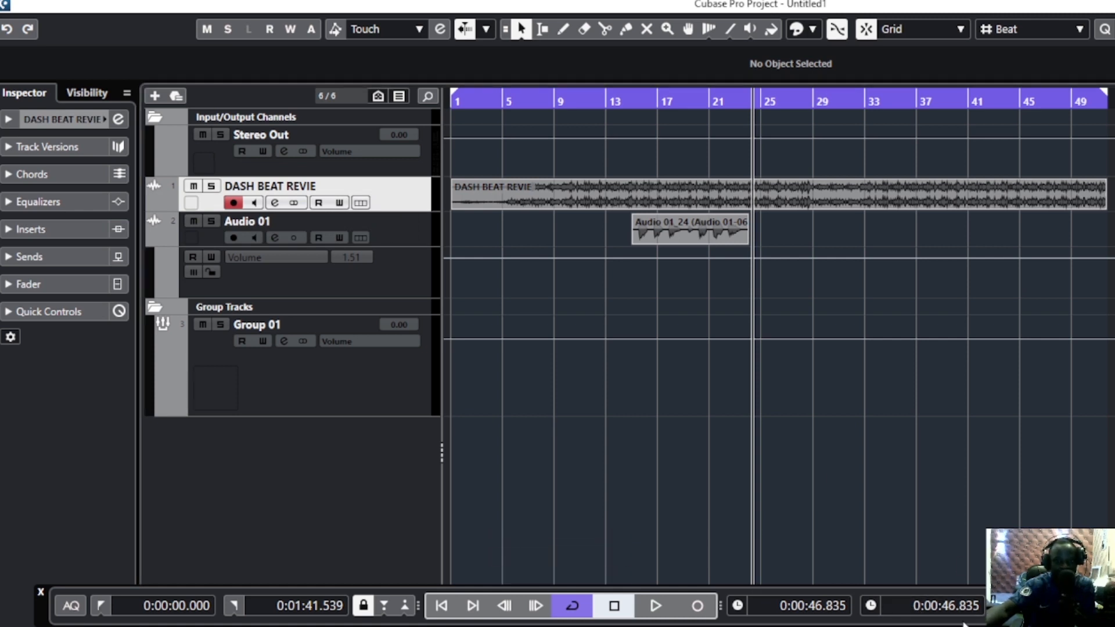
# Bring the Transport panel's tempo setting into reach and set the project tempo to 104 BPM
pyautogui.moveTo(40, 607); pyautogui.dragTo(2, 487)
pyautogui.doubleClick(785, 486)
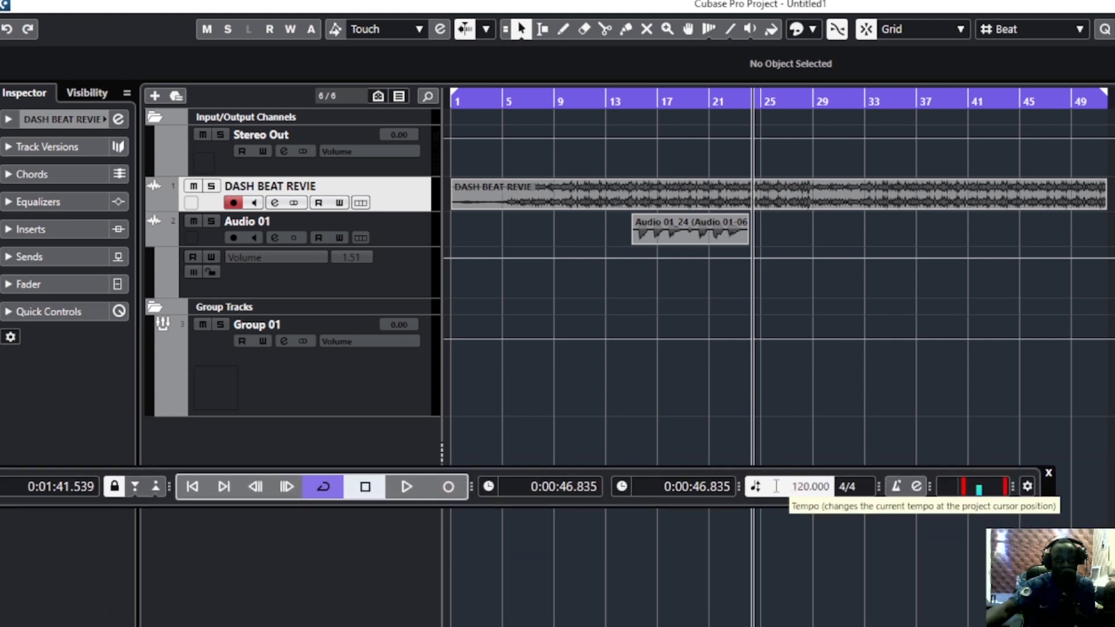
pyautogui.write('104')
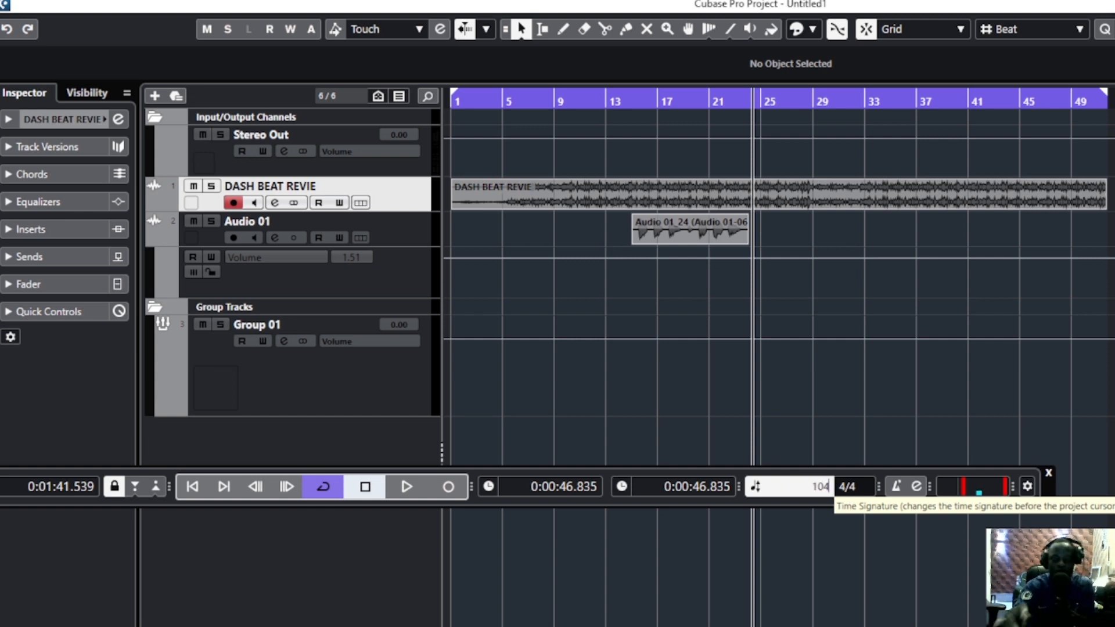
pyautogui.press('Return')
# Play the project from just before the Audio 01 event, briefly turning the metronome click on, to check the timing
pyautogui.moveTo(622, 100); pyautogui.dragTo(624, 123)
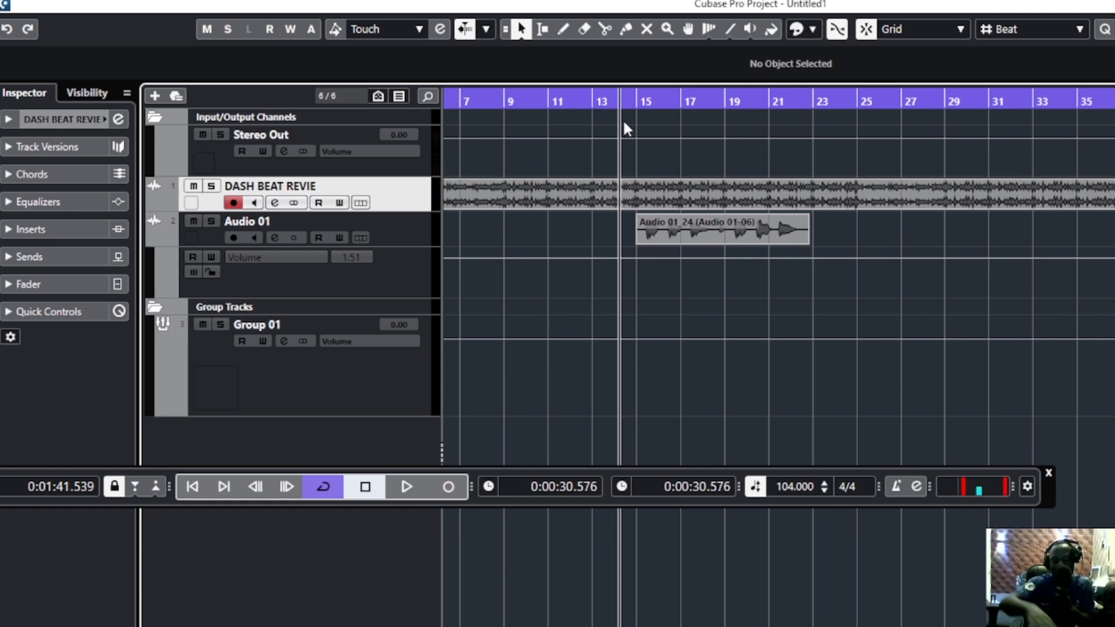
pyautogui.press('space')
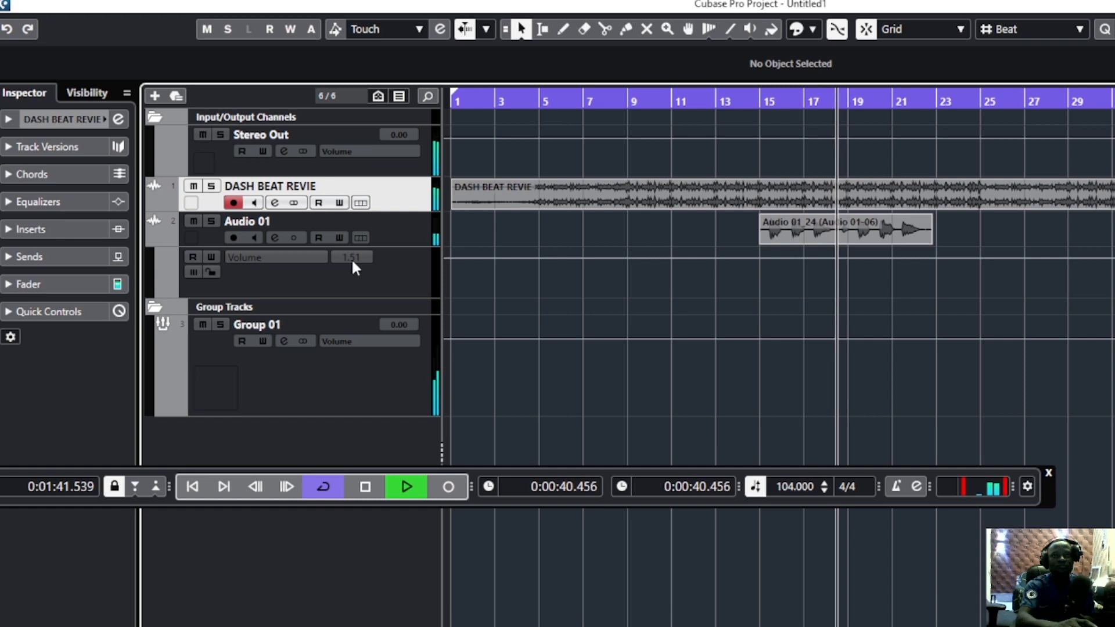
pyautogui.press('c')
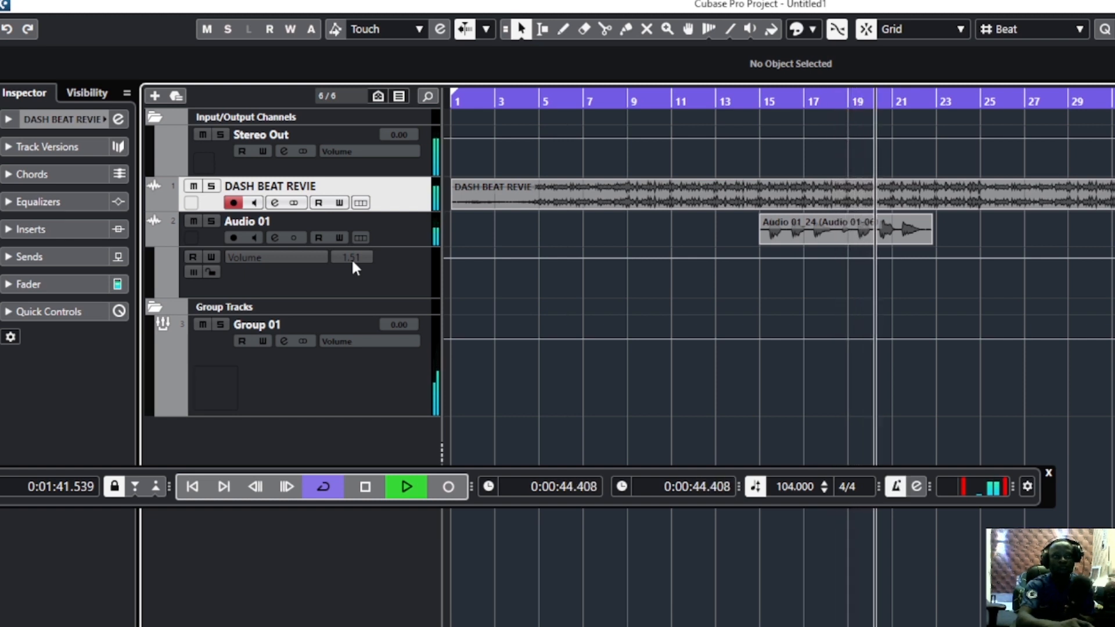
pyautogui.press('c')
pyautogui.press('space')
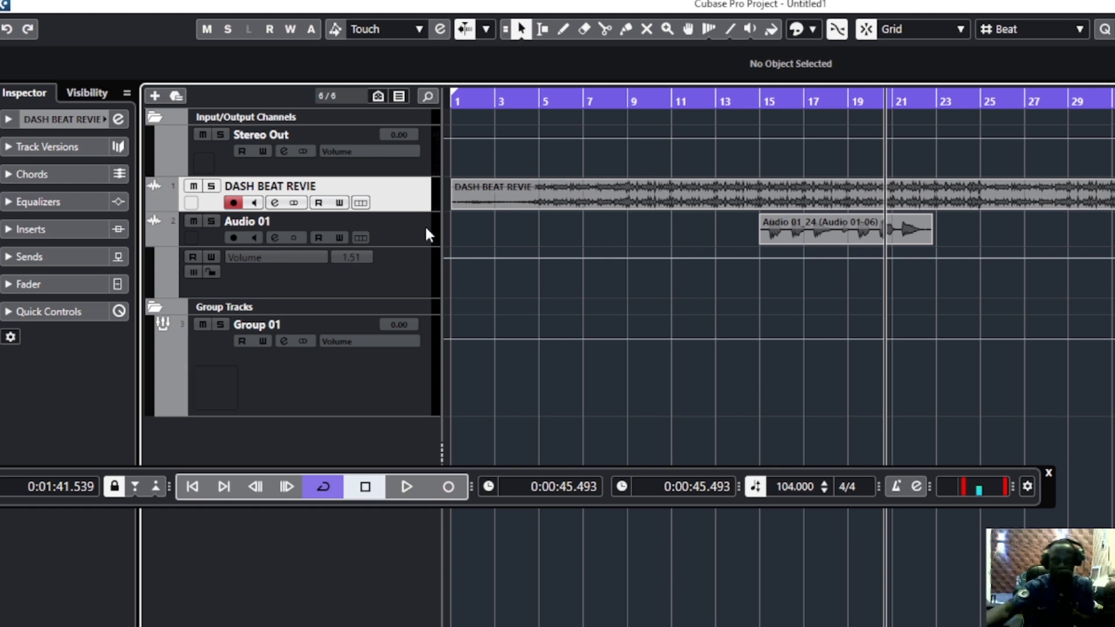
# Set the project tempo back to 120 BPM and place the project cursor at the start of the Audio 01 event
pyautogui.doubleClick(784, 487)
pyautogui.write('120')
pyautogui.press('Return')
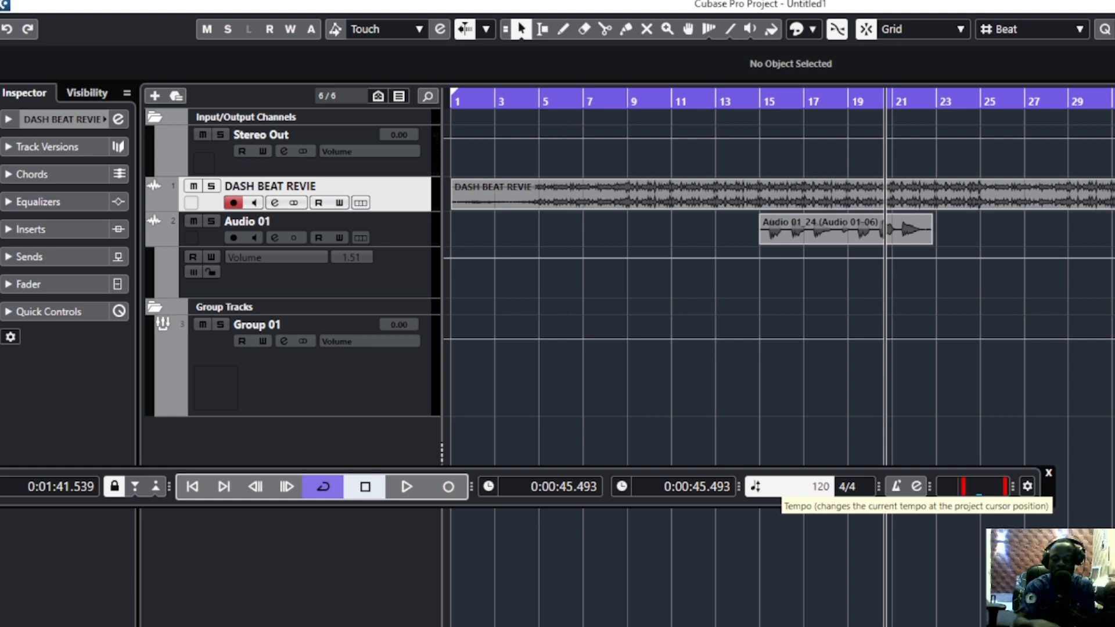
pyautogui.moveTo(731, 98); pyautogui.dragTo(723, 104)
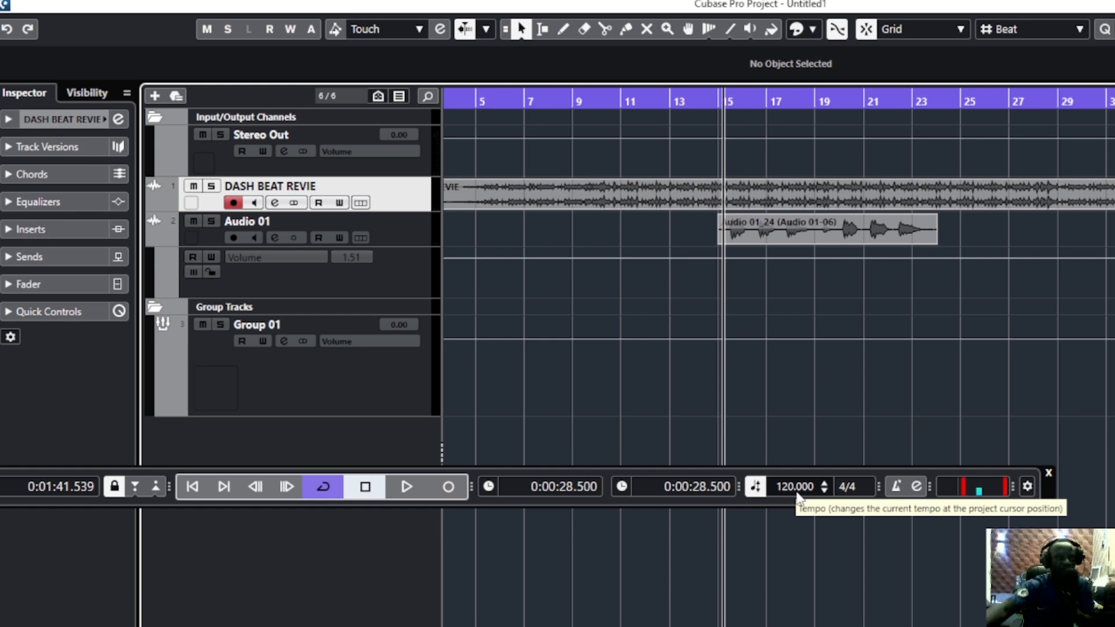
# Show the Audio 01 track settings in the Inspector and switch the track's time base to linear
pyautogui.click(397, 240)
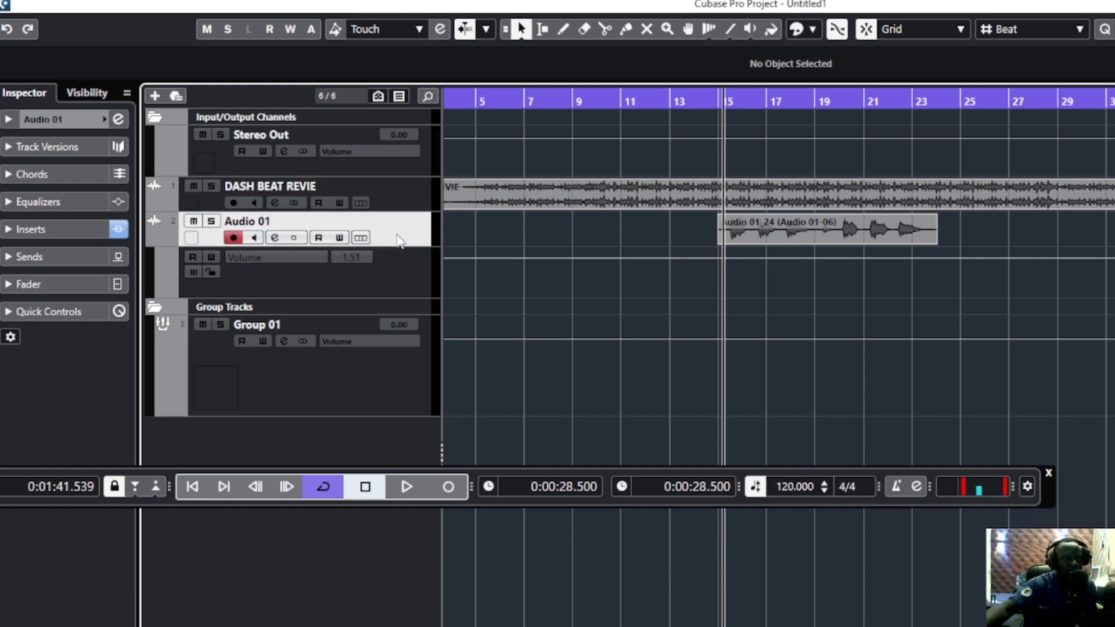
pyautogui.click(47, 119)
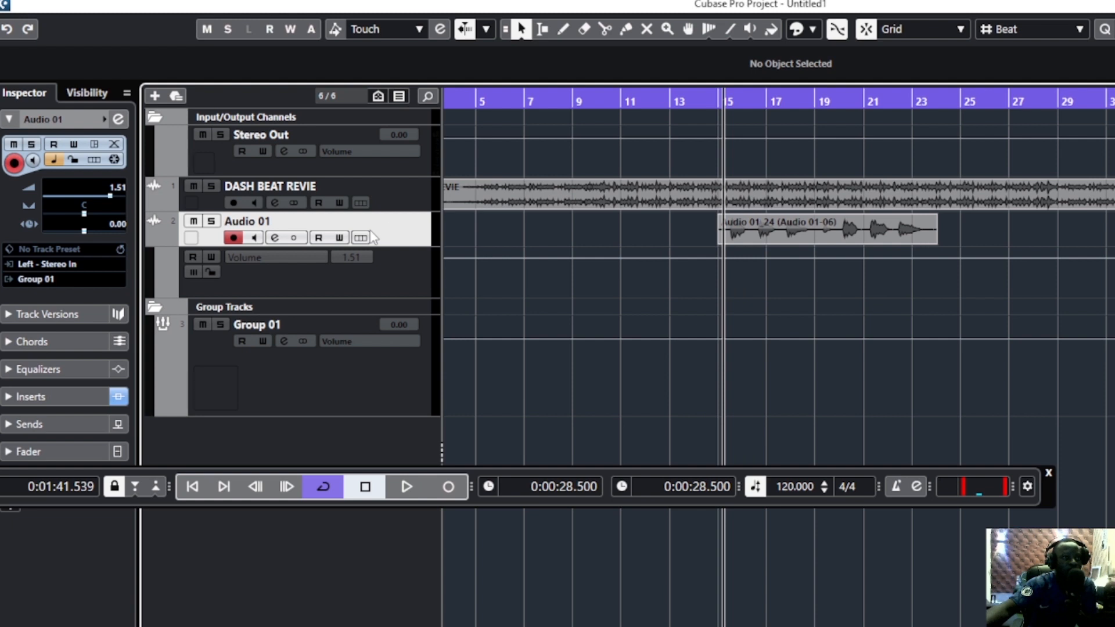
pyautogui.click(88, 120)
pyautogui.click(398, 234)
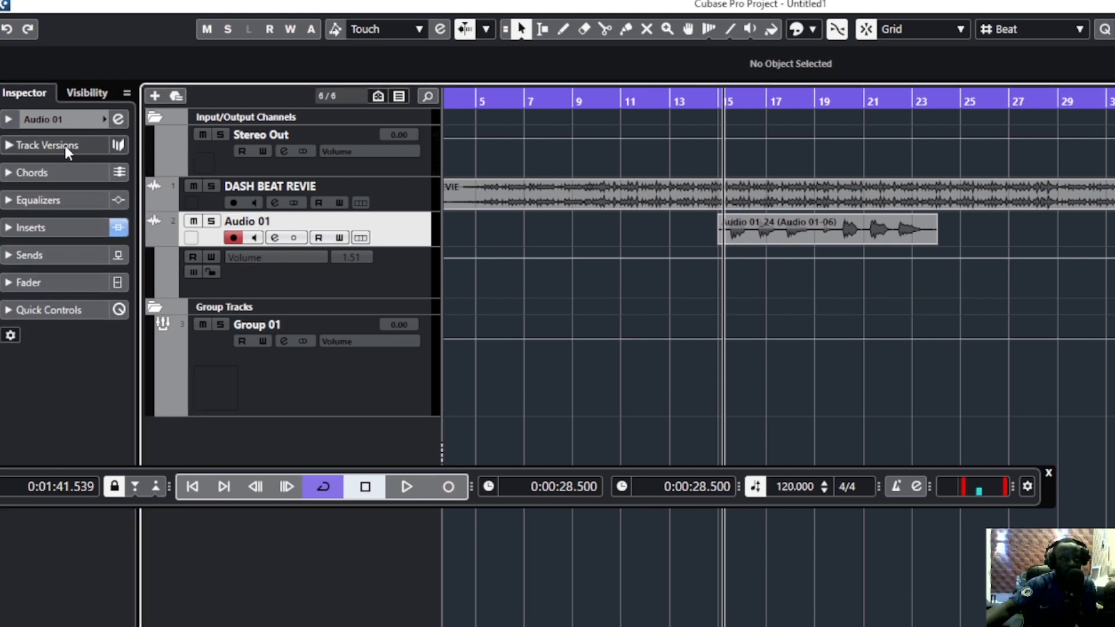
pyautogui.click(79, 120)
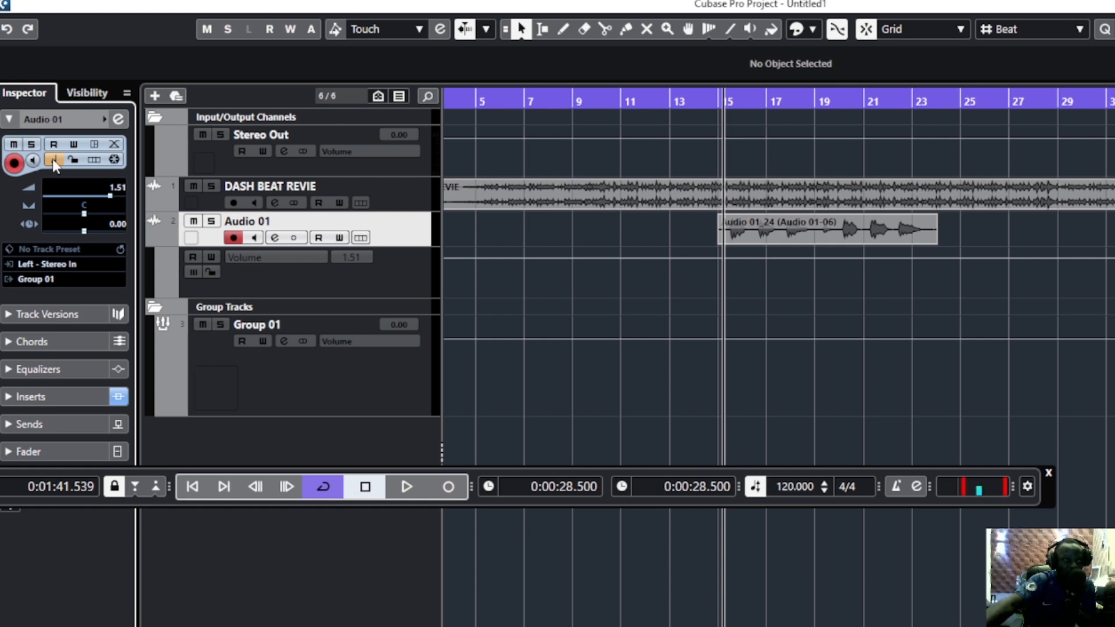
pyautogui.click(55, 161)
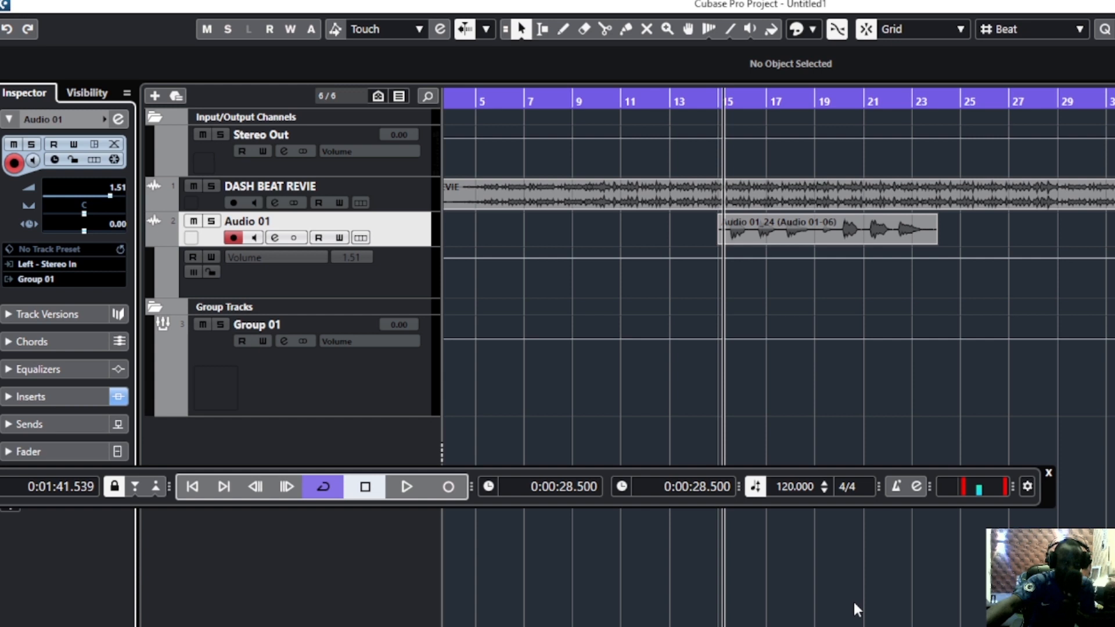
# Change the project tempo to 104 BPM
pyautogui.doubleClick(790, 484)
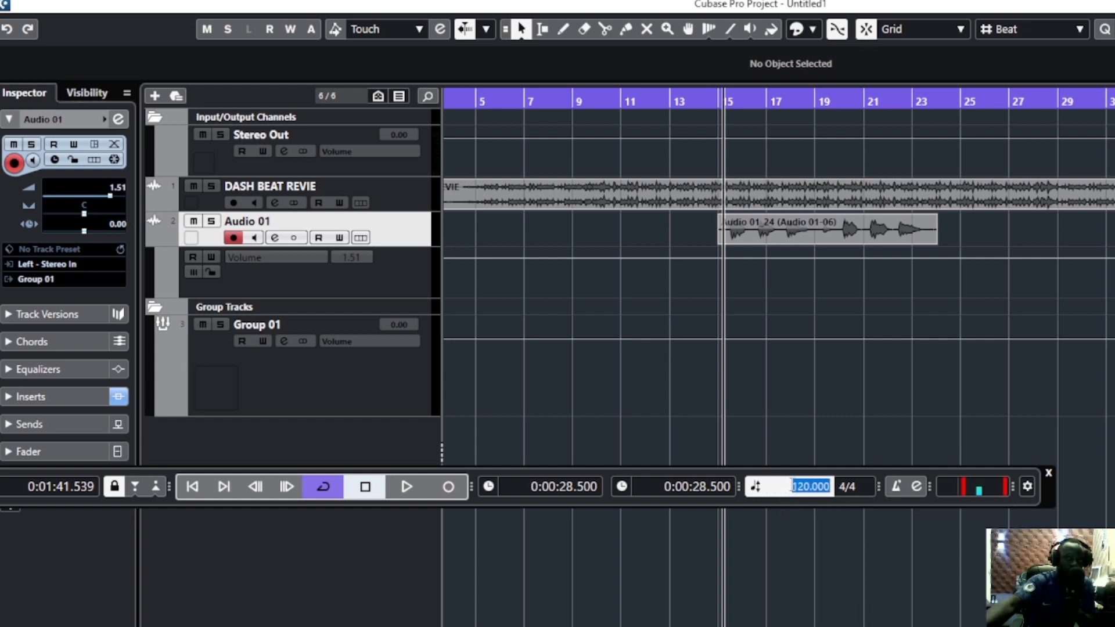
pyautogui.write('104')
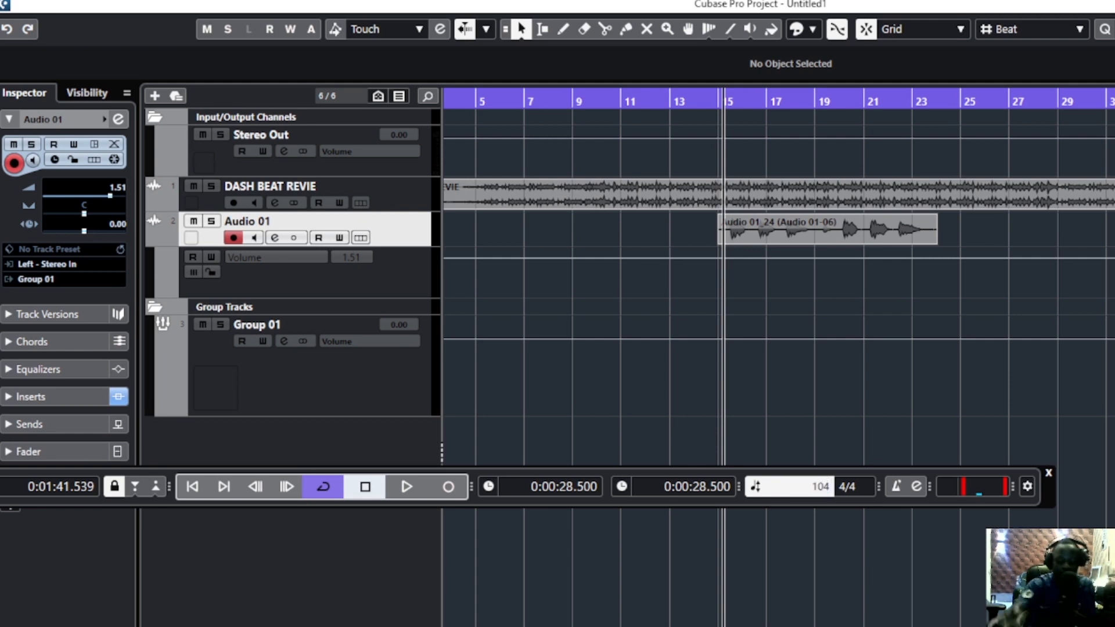
pyautogui.press('Return')
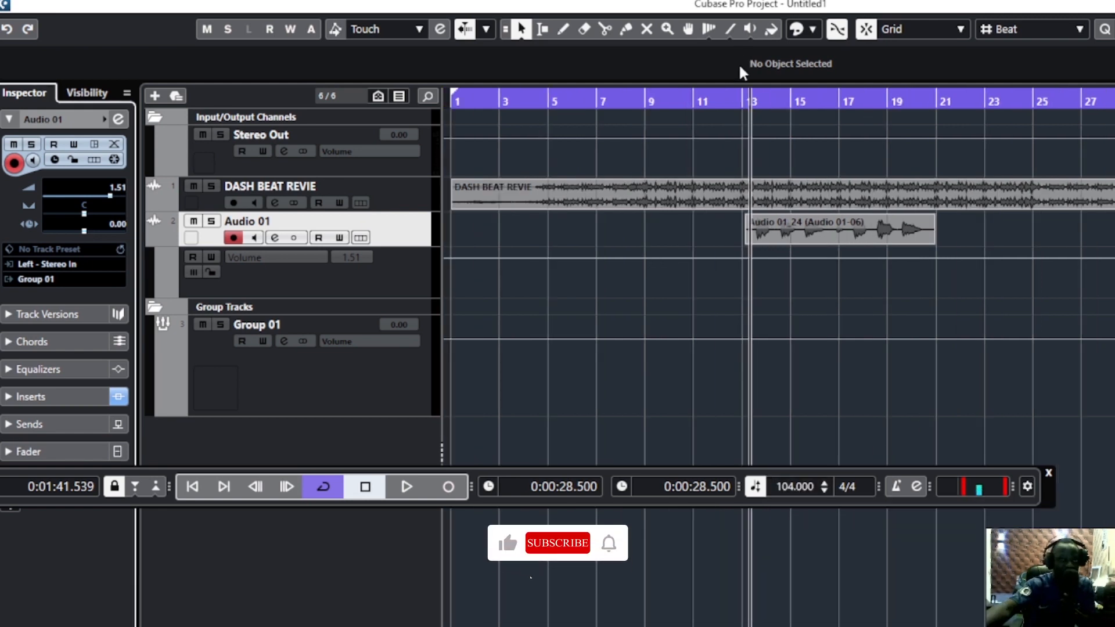
# Play from just before the Audio 01 event and set the cycle locators around that event, stopping after the loop is heard
pyautogui.moveTo(739, 99)
pyautogui.mouseDown()
pyautogui.moveTo(741, 114)
pyautogui.moveTo(723, 108)
pyautogui.moveTo(735, 101)
pyautogui.mouseUp()
pyautogui.press('space')
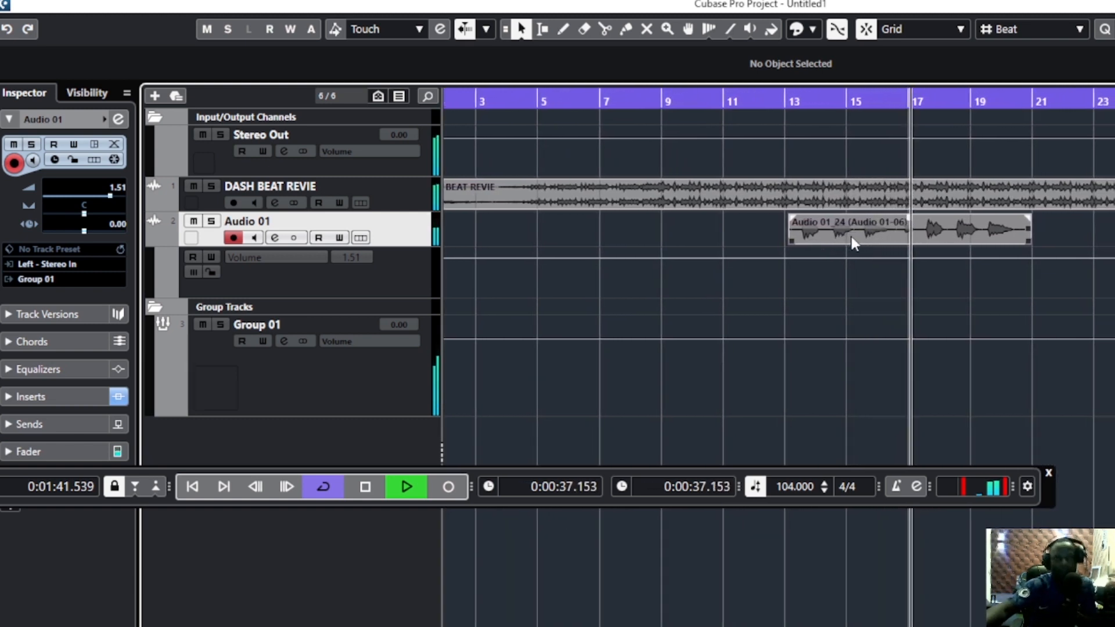
pyautogui.click(814, 233)
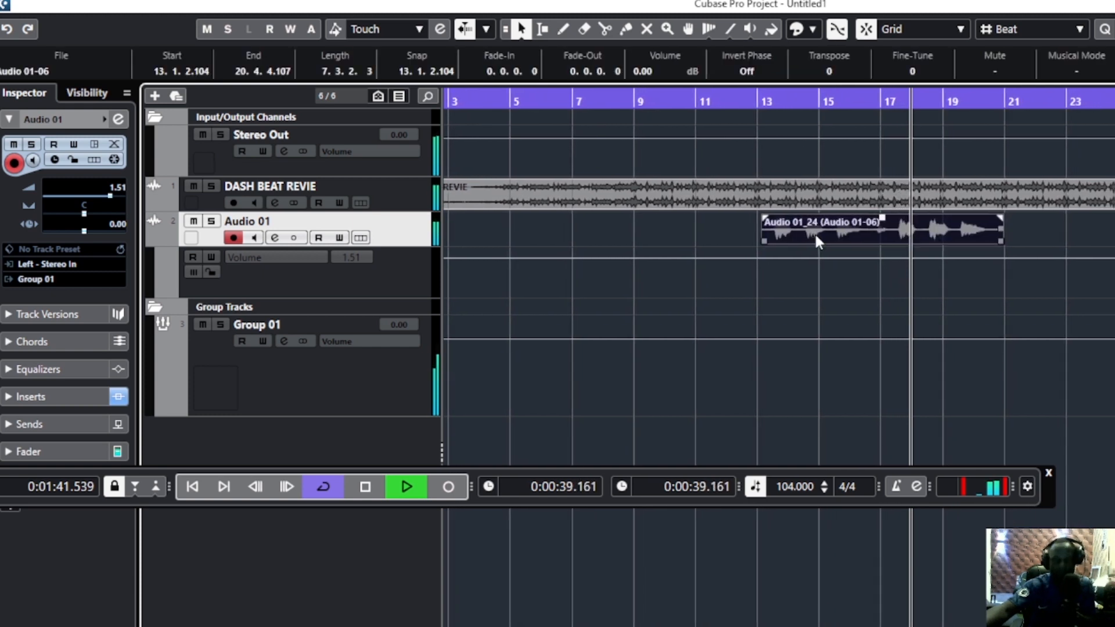
pyautogui.press('p')
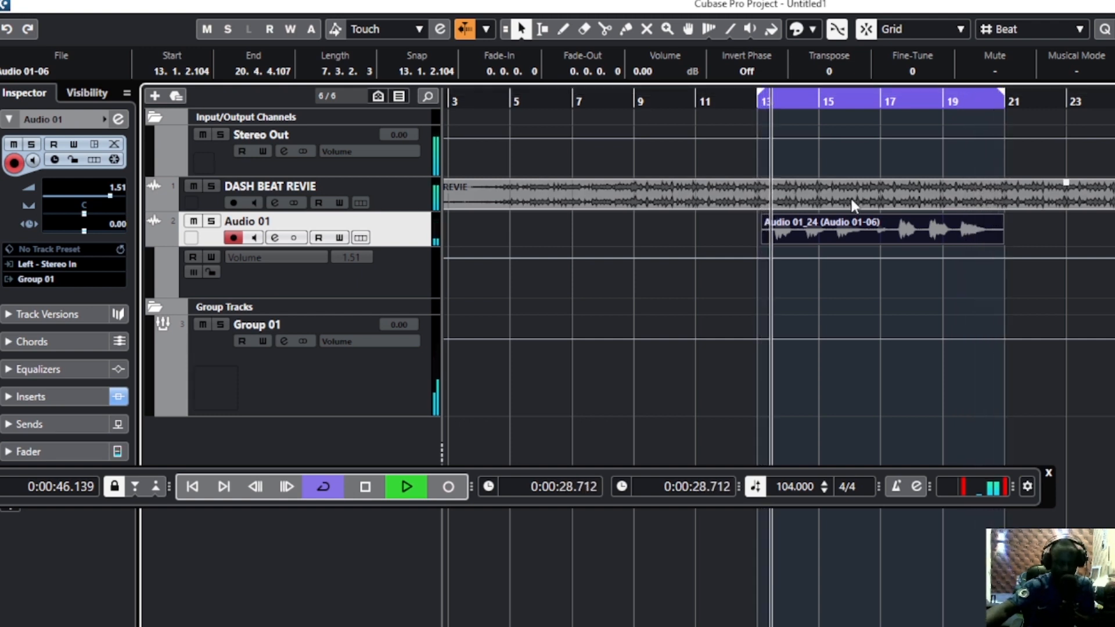
pyautogui.press('space')
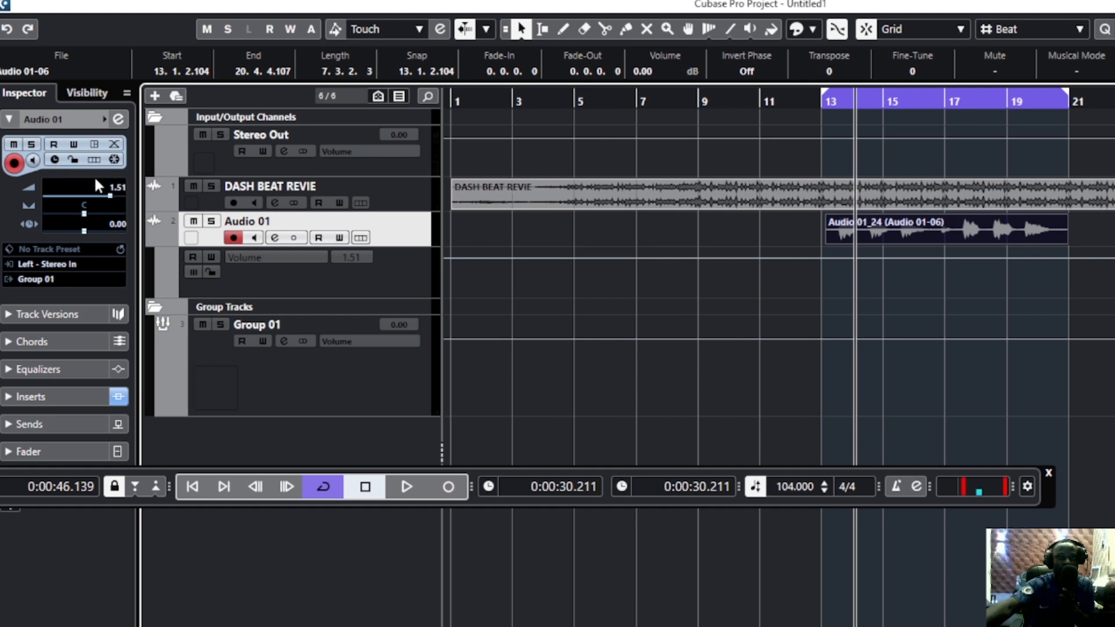
# Start playback from just before bar 13 and jump back to the left locator while it plays
pyautogui.moveTo(821, 102); pyautogui.dragTo(817, 116)
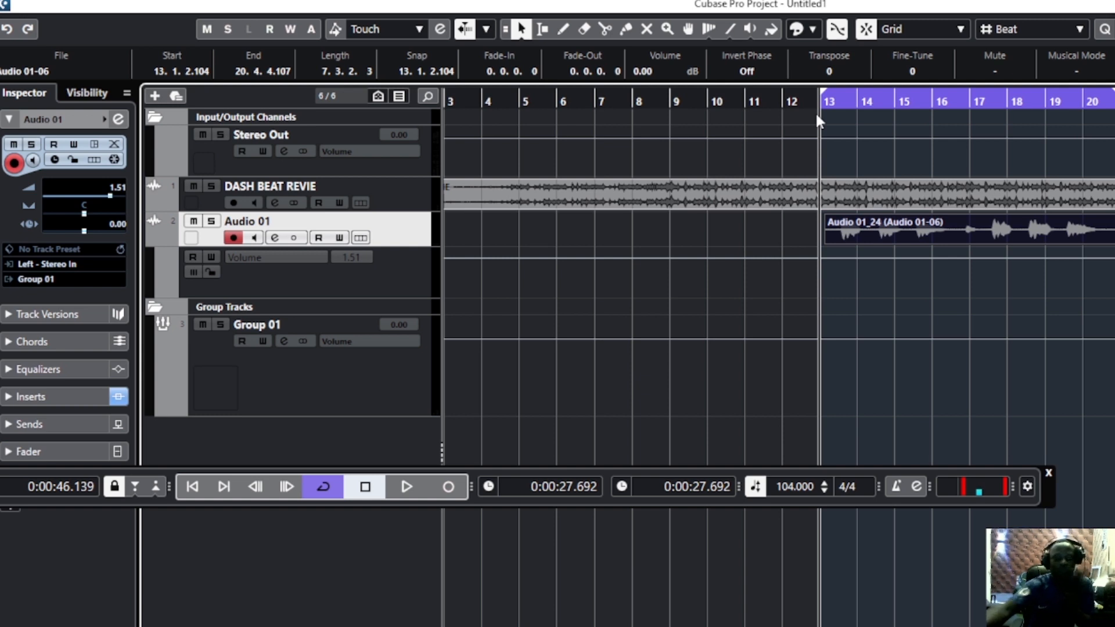
pyautogui.press('space')
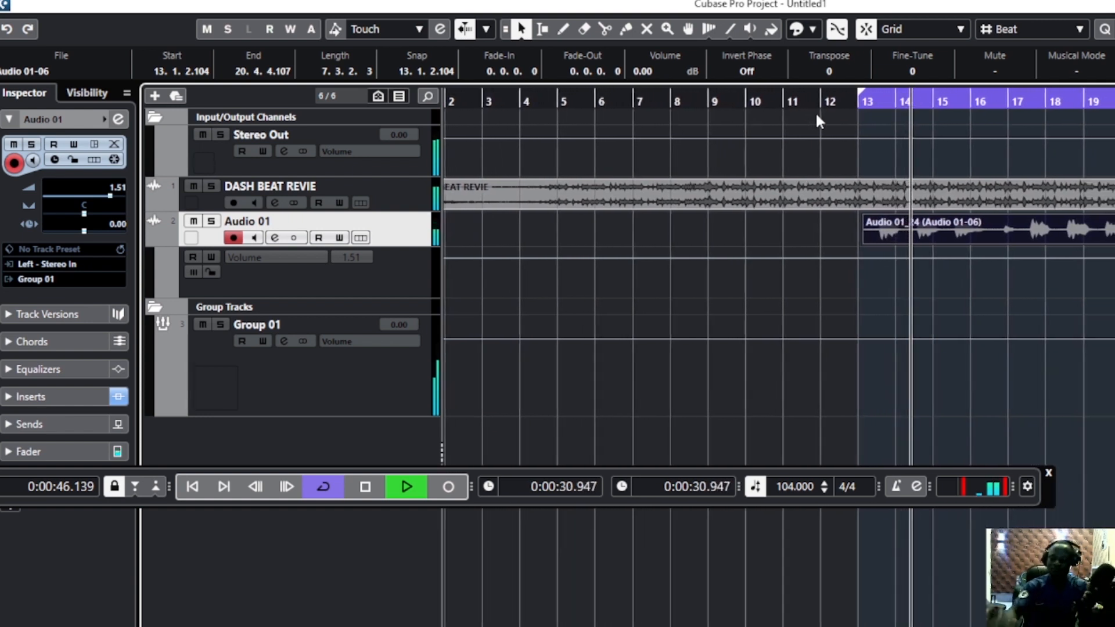
pyautogui.press('KP_1')
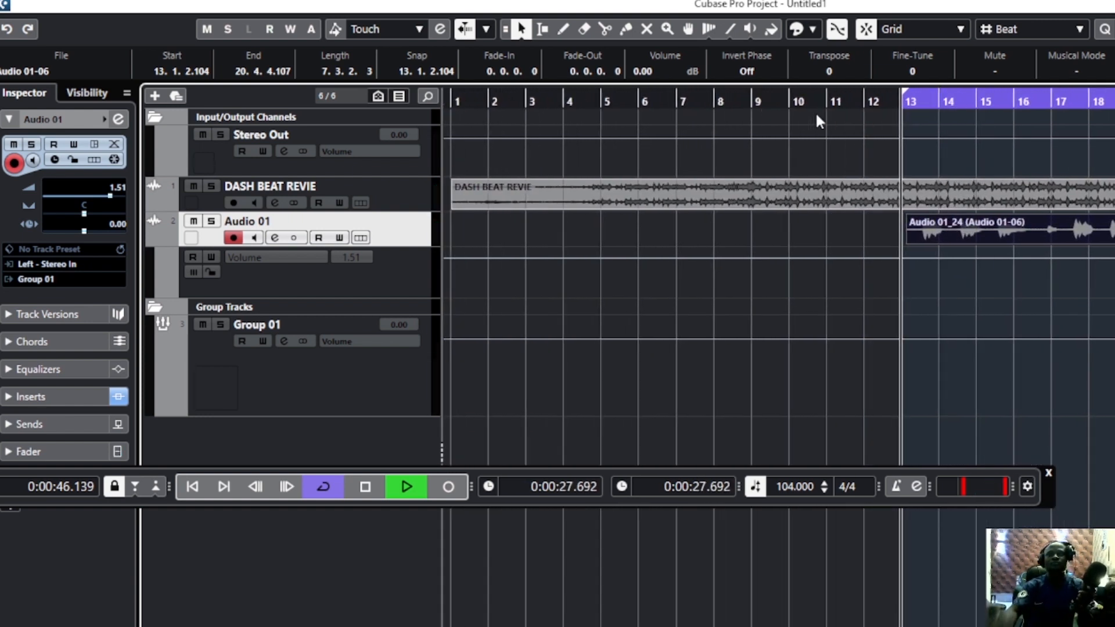